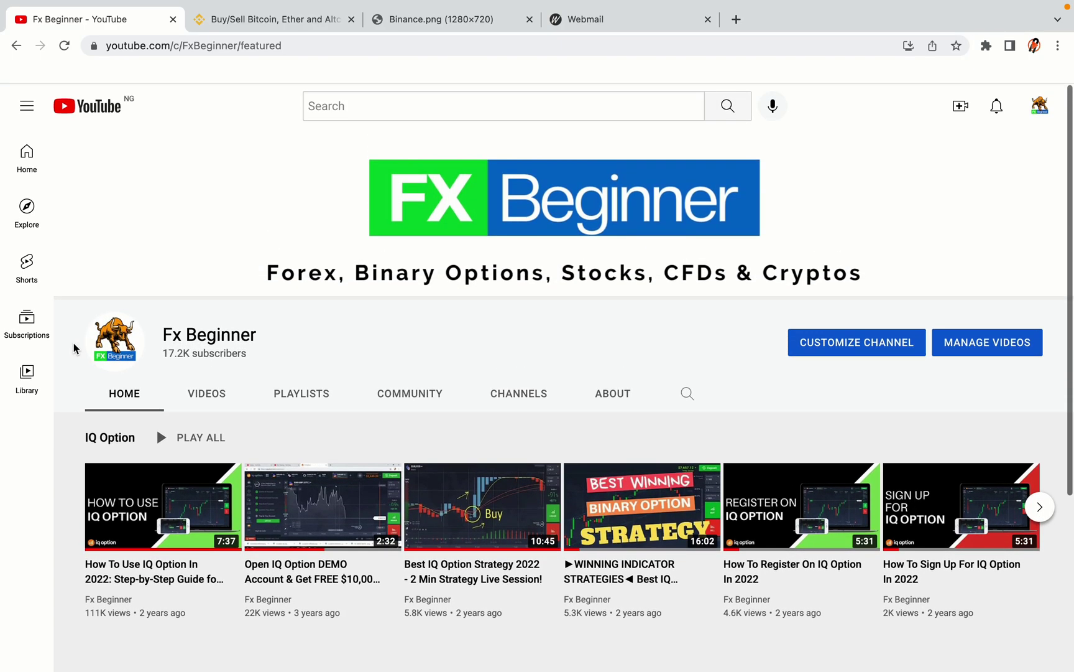
pyautogui.scroll(-1, 73, 347)
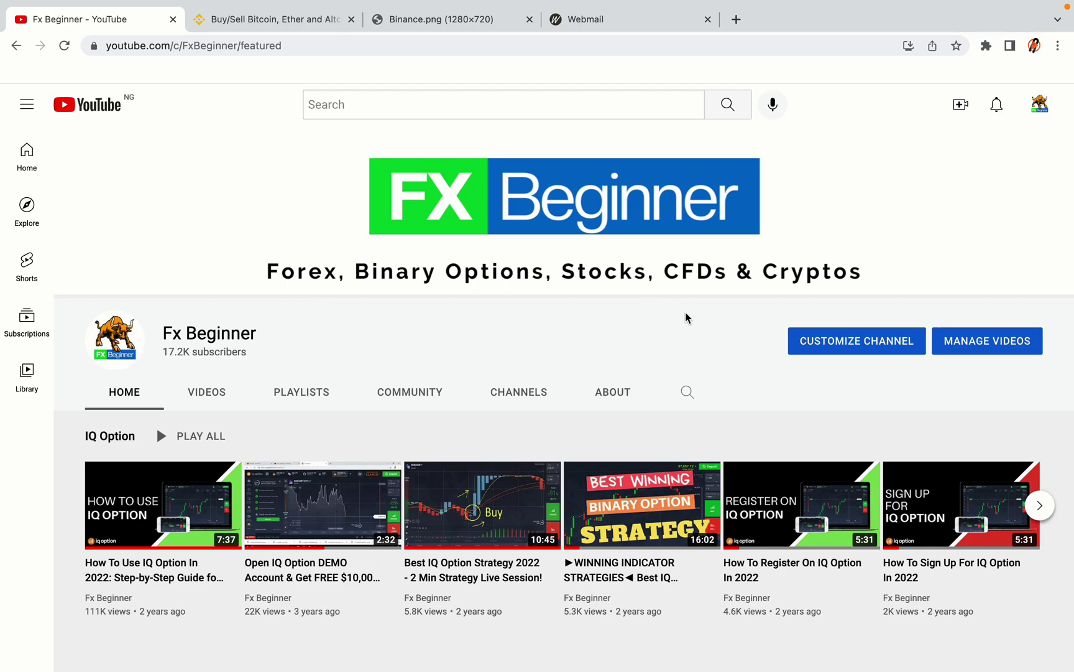
# Step: Leave the YouTube Fx Beginner channel page for the Binance homepage tab
pyautogui.click(267, 19)
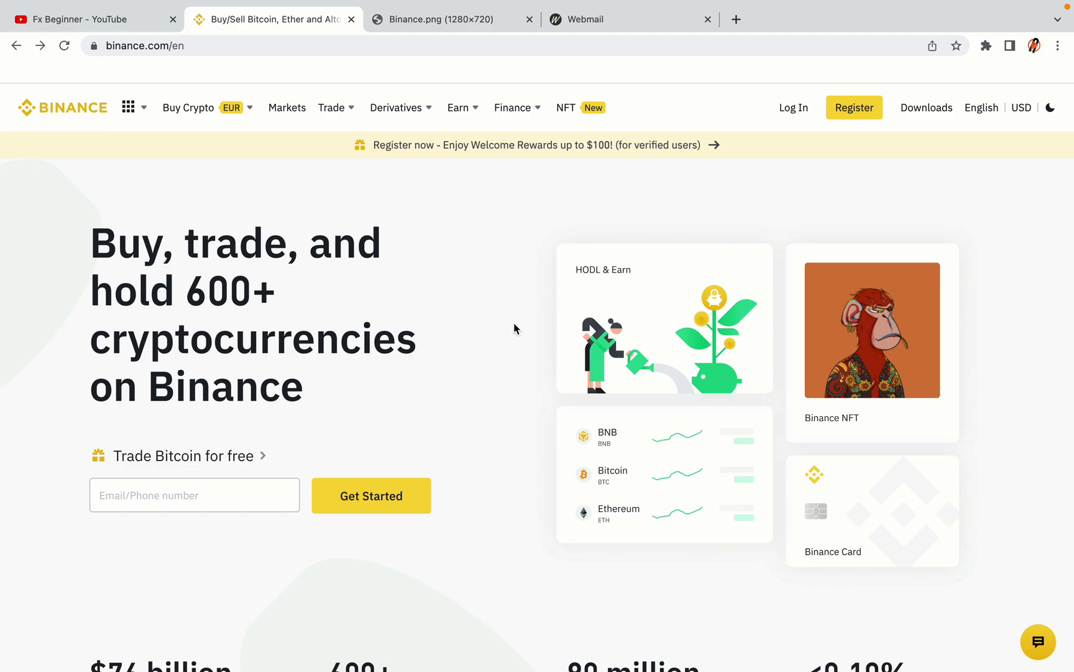
pyautogui.scroll(-4, 521, 370)
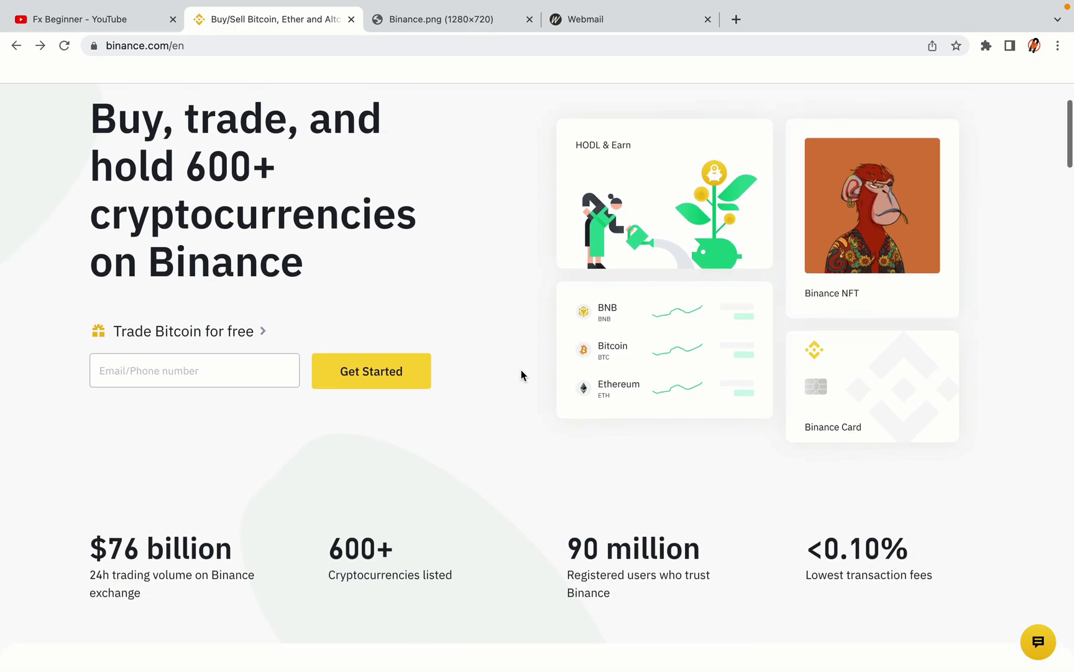
pyautogui.scroll(-1, 521, 371)
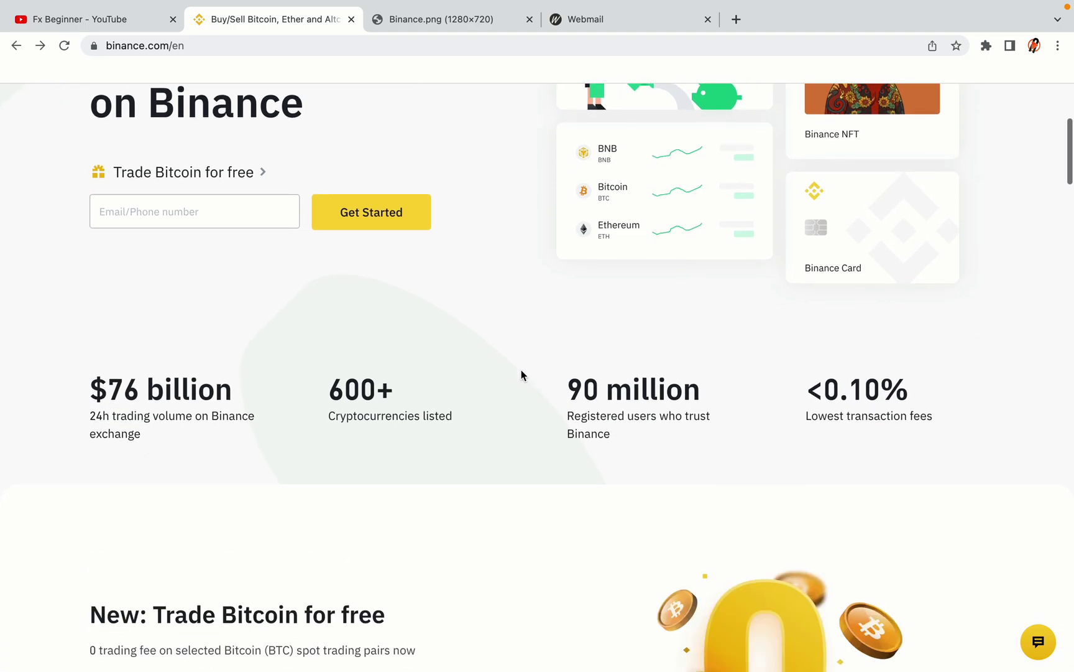
pyautogui.scroll(-5, 521, 371)
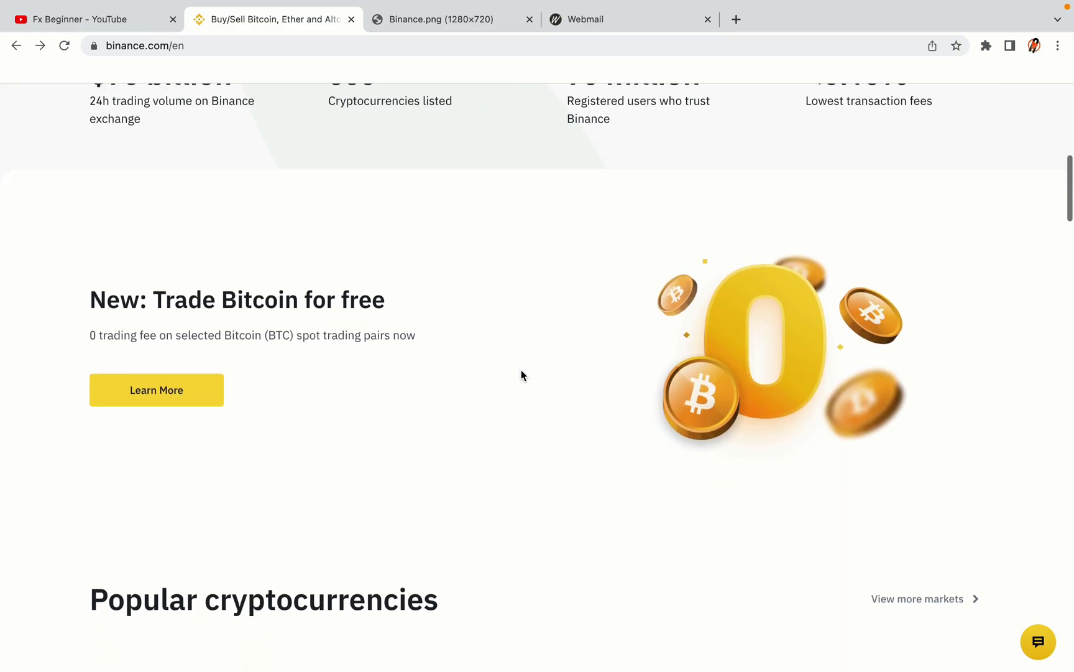
pyautogui.scroll(3, 521, 375)
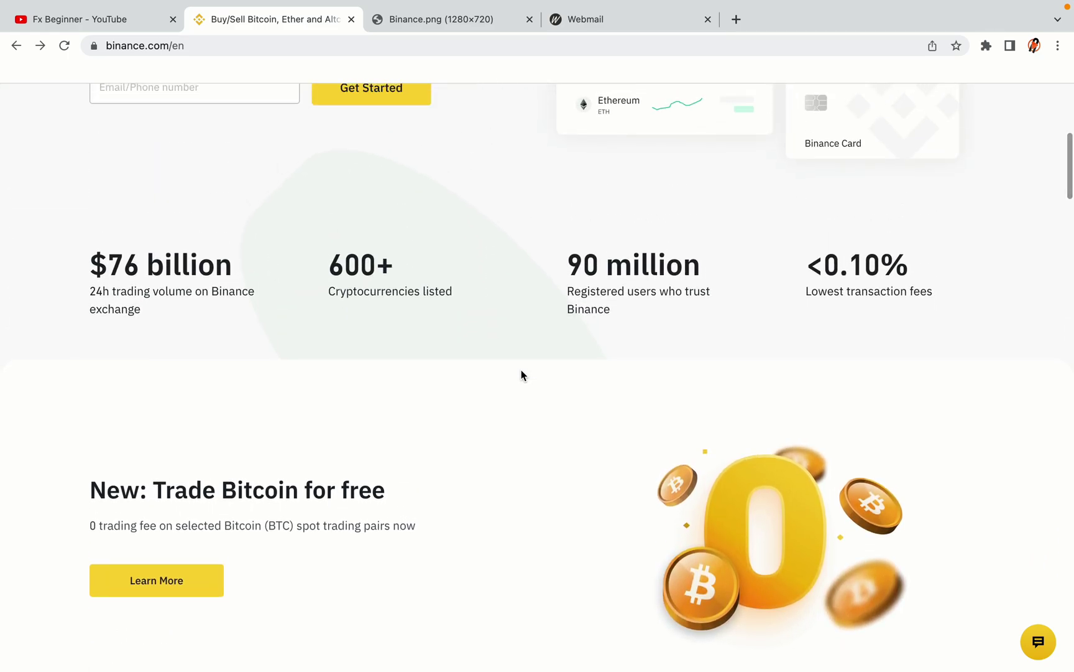
pyautogui.scroll(-10, 521, 375)
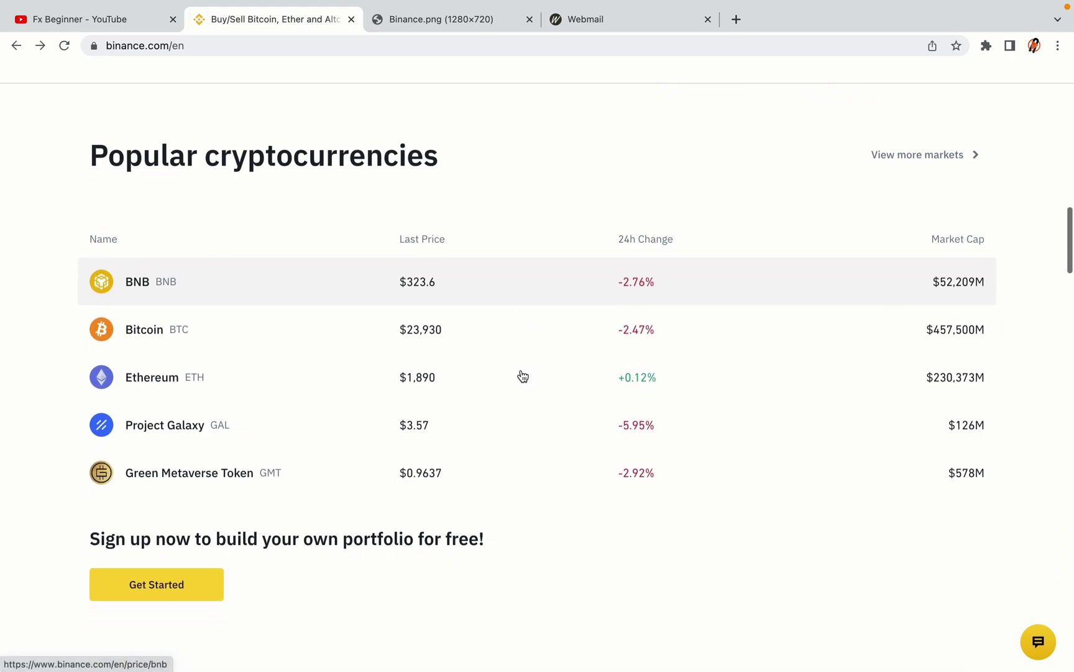
pyautogui.scroll(-3, 523, 375)
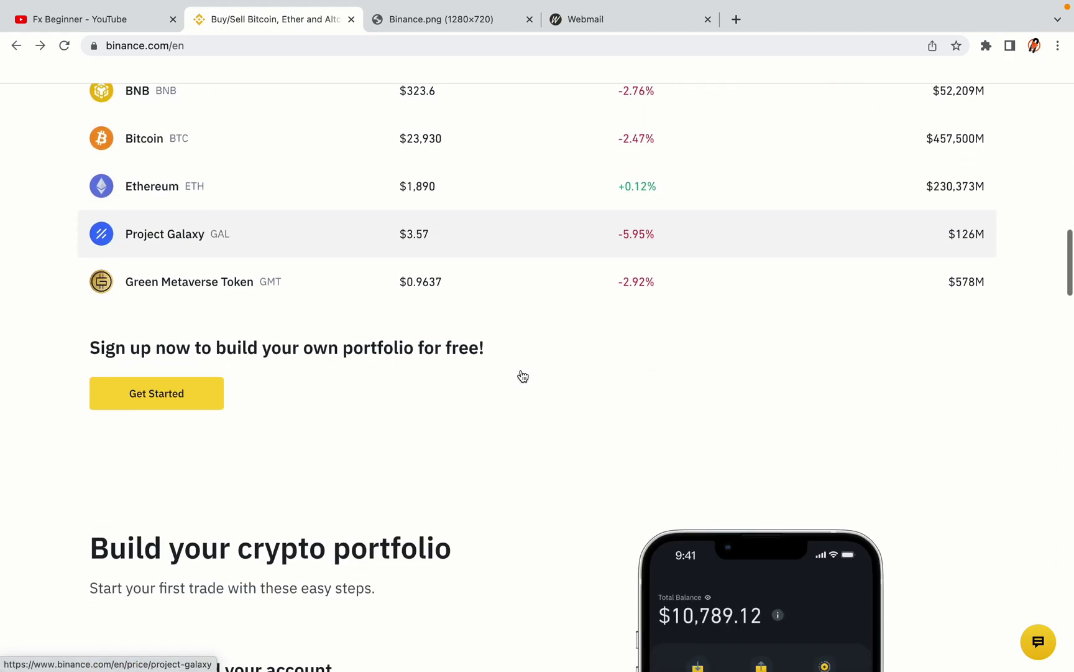
pyautogui.scroll(-7, 522, 375)
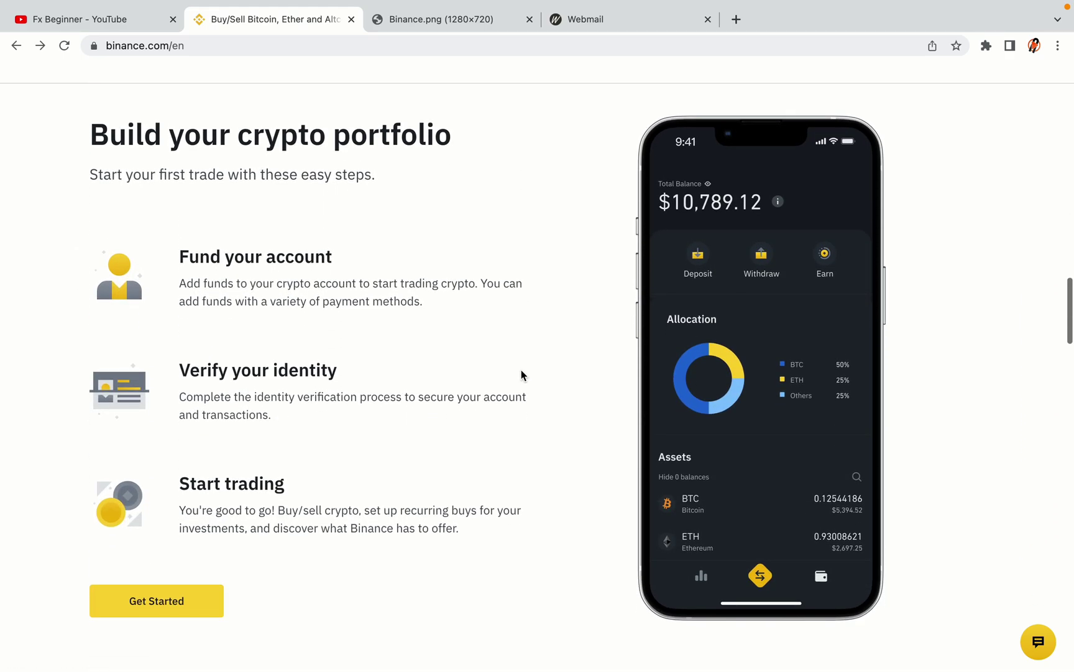
pyautogui.scroll(-9, 521, 375)
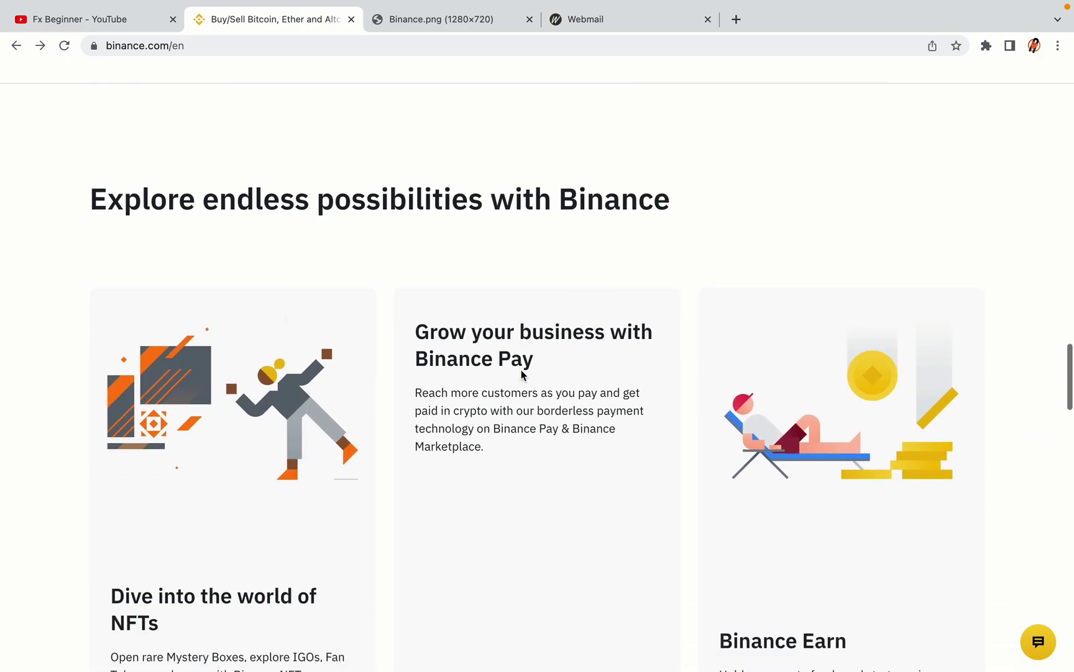
pyautogui.scroll(-9, 521, 373)
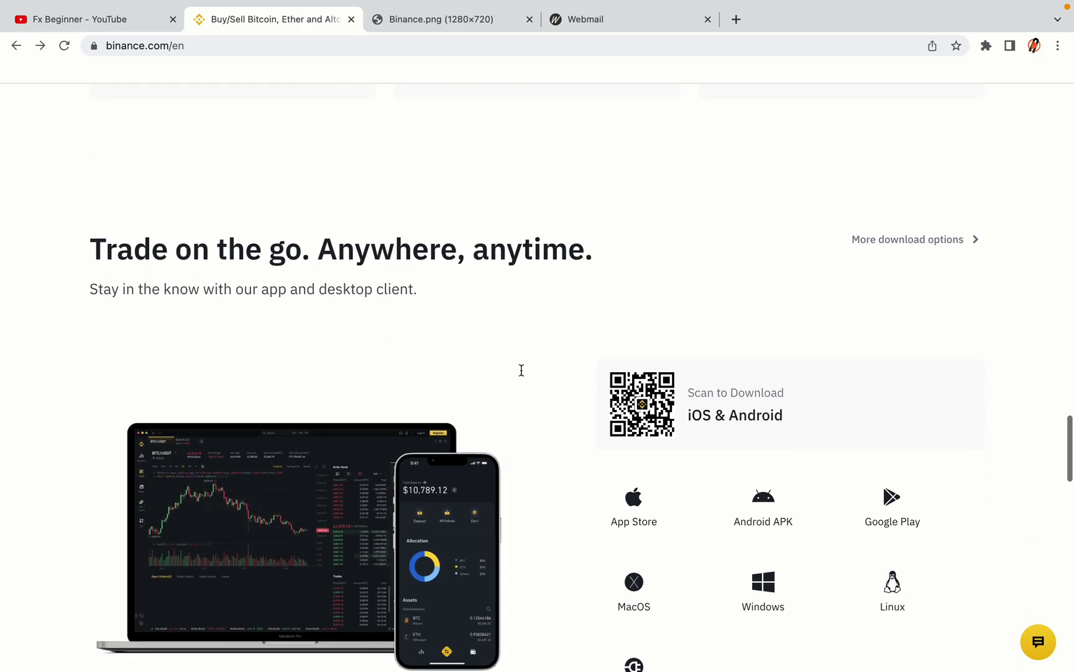
pyautogui.scroll(-7, 521, 370)
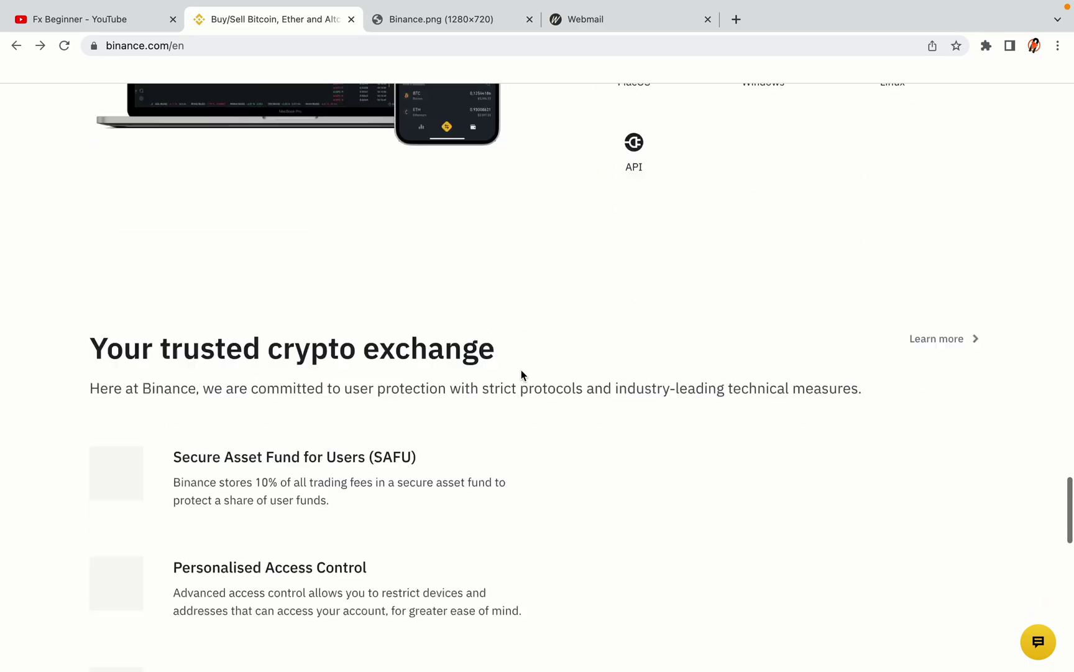
pyautogui.scroll(-4, 521, 370)
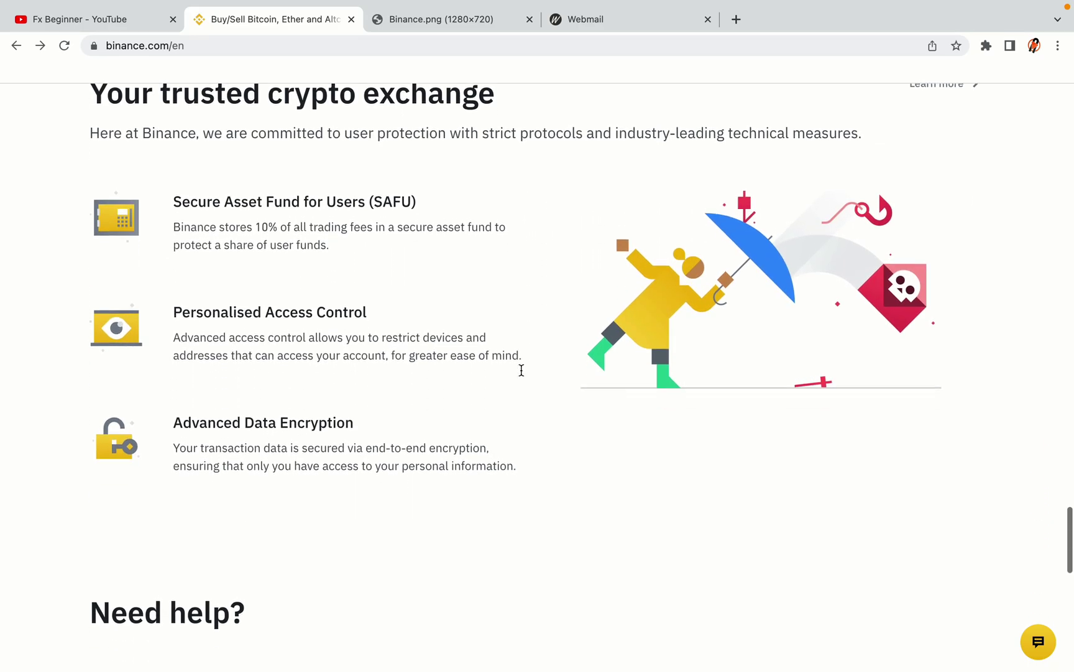
pyautogui.scroll(-8, 521, 369)
pyautogui.scroll(18, 521, 369)
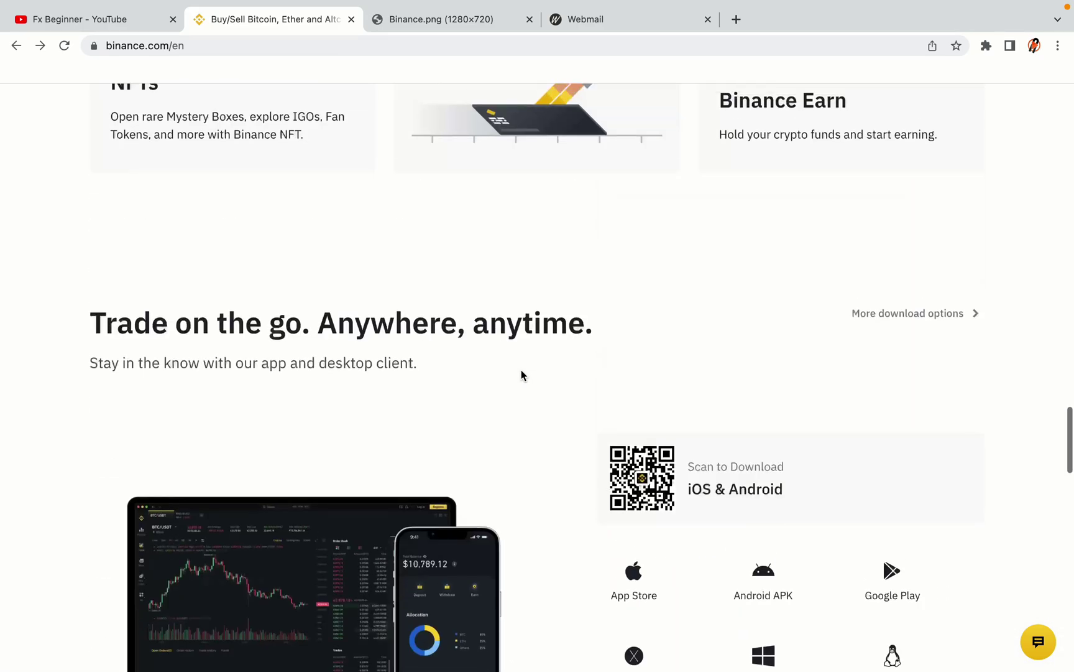
pyautogui.scroll(20, 521, 370)
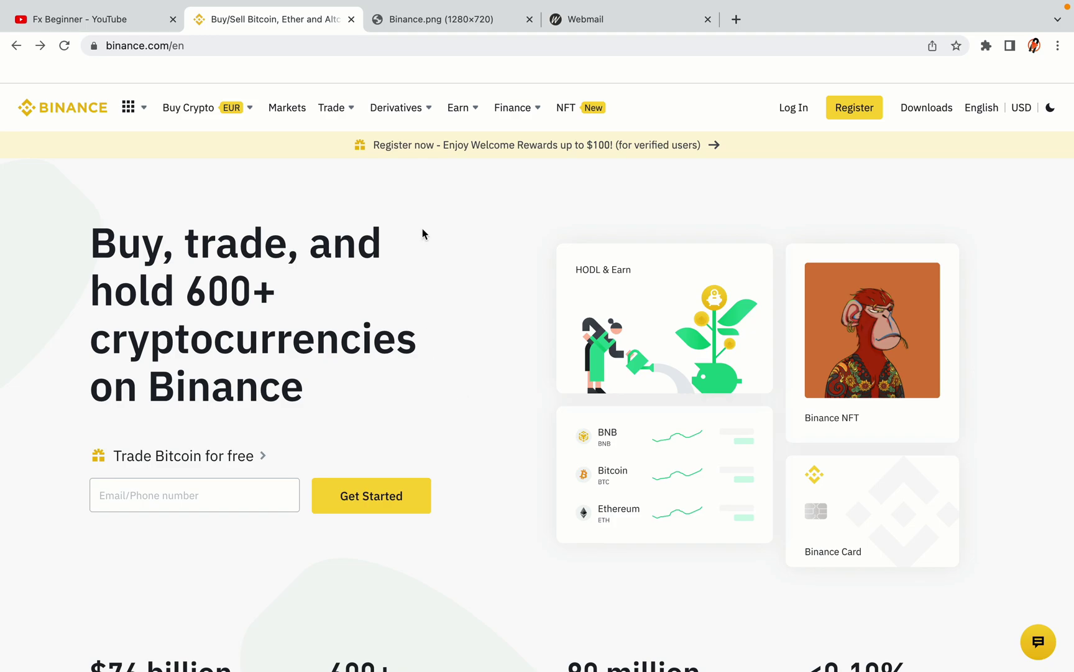
pyautogui.click(449, 19)
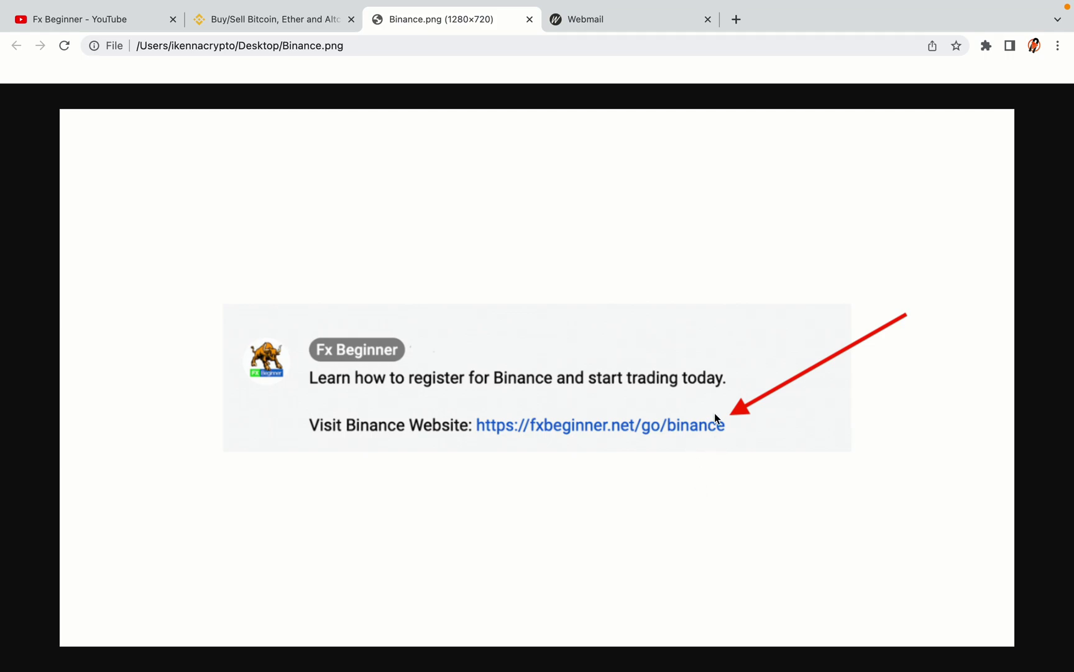
pyautogui.hotkey('ctrl', 'shift', 'Tab')
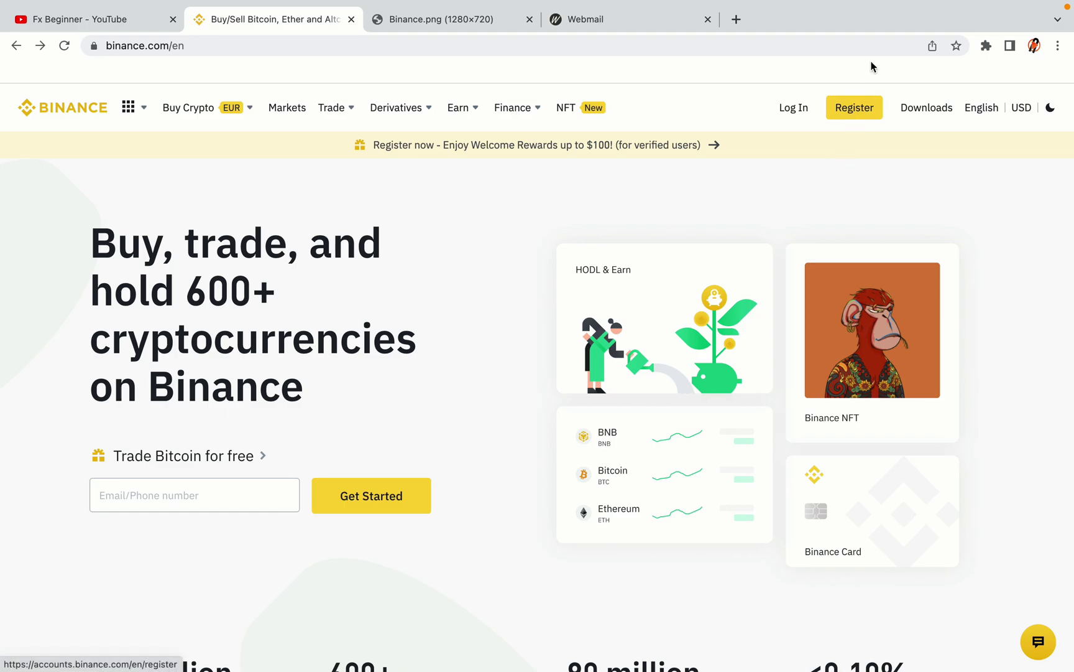
# Step: Choose to sign up for a new Binance account with phone or email
pyautogui.click(863, 117)
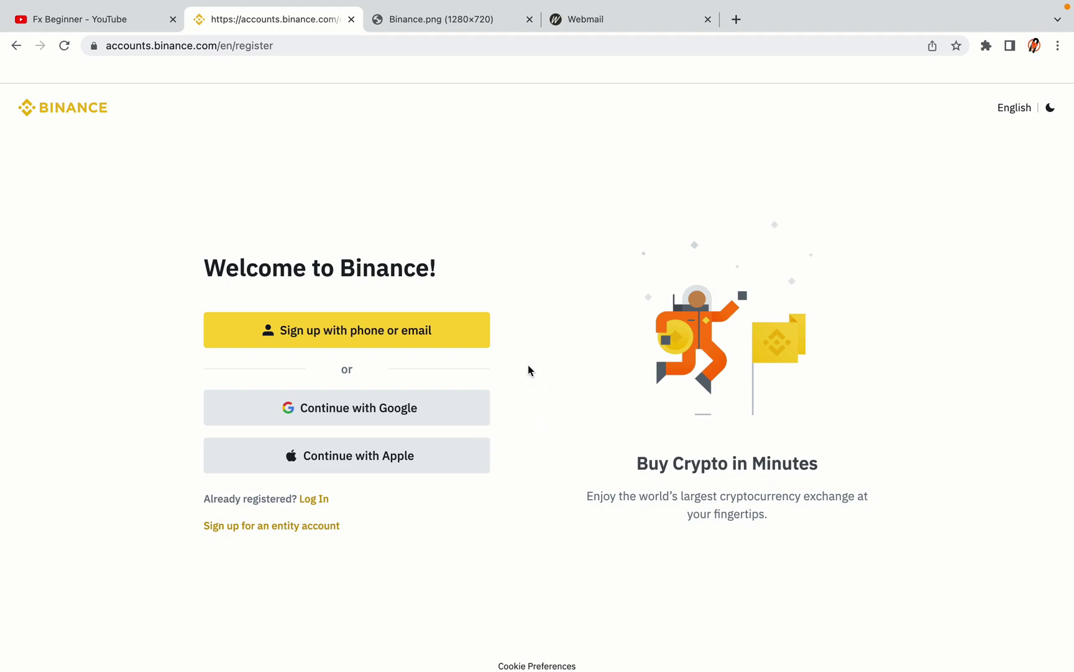
# Step: Open the Create Personal Account form and tick the Terms of Service agreement
pyautogui.click(443, 343)
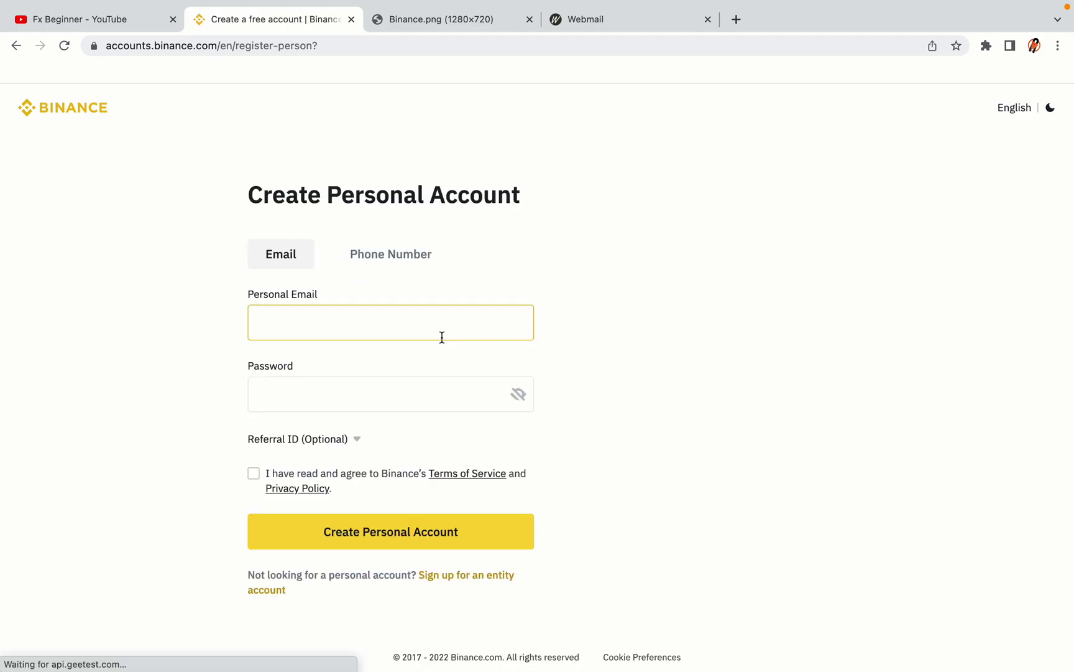
pyautogui.click(659, 380)
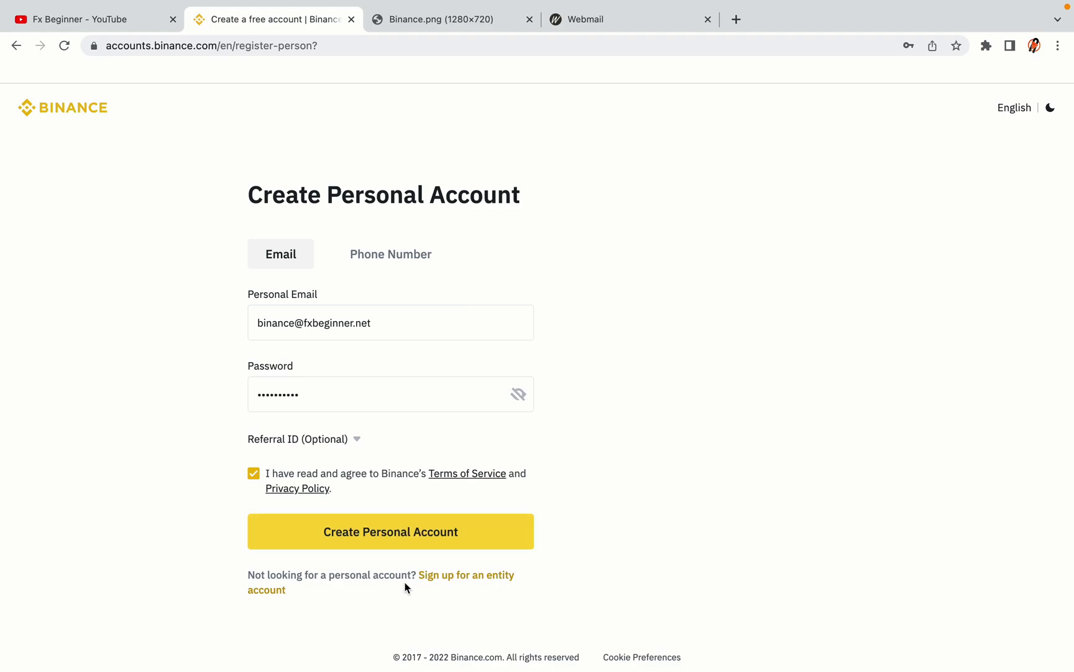
# Step: Submit the registration details and bring the Webmail inbox tab into view
pyautogui.click(411, 538)
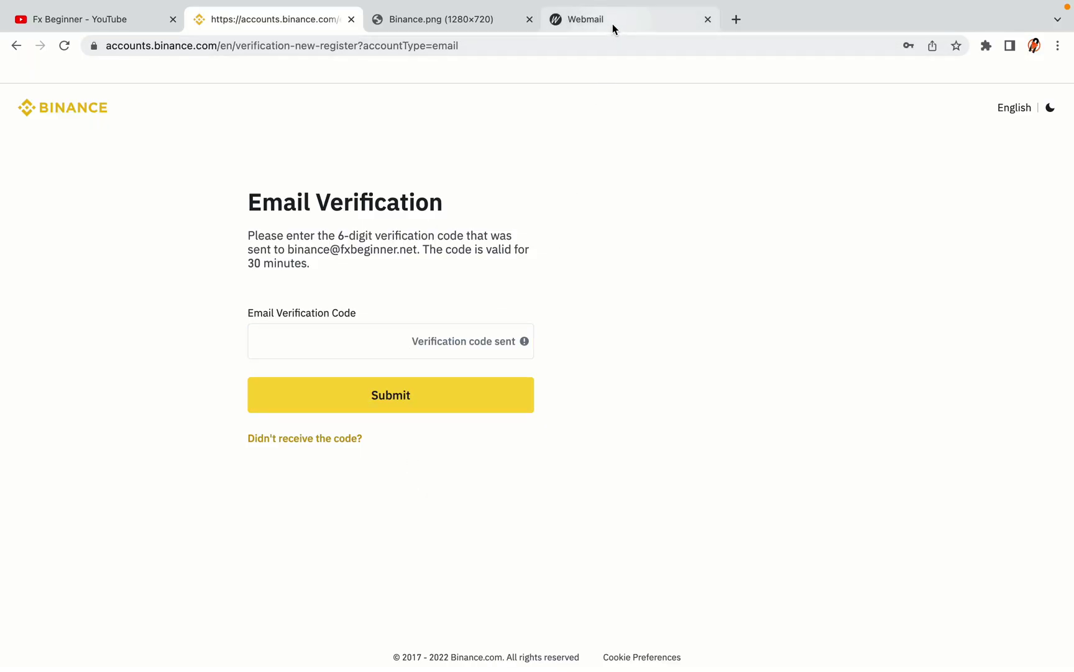
pyautogui.moveTo(614, 24); pyautogui.dragTo(443, 21)
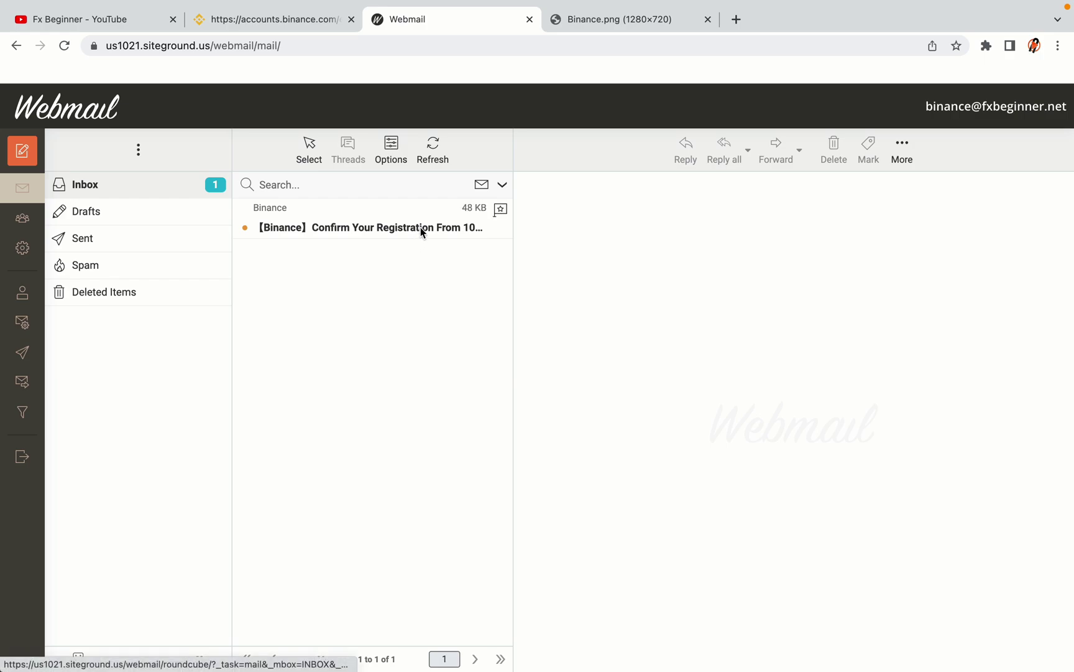
# Step: Open the Binance 'Confirm Your Registration' email in Webmail
pyautogui.click(372, 225)
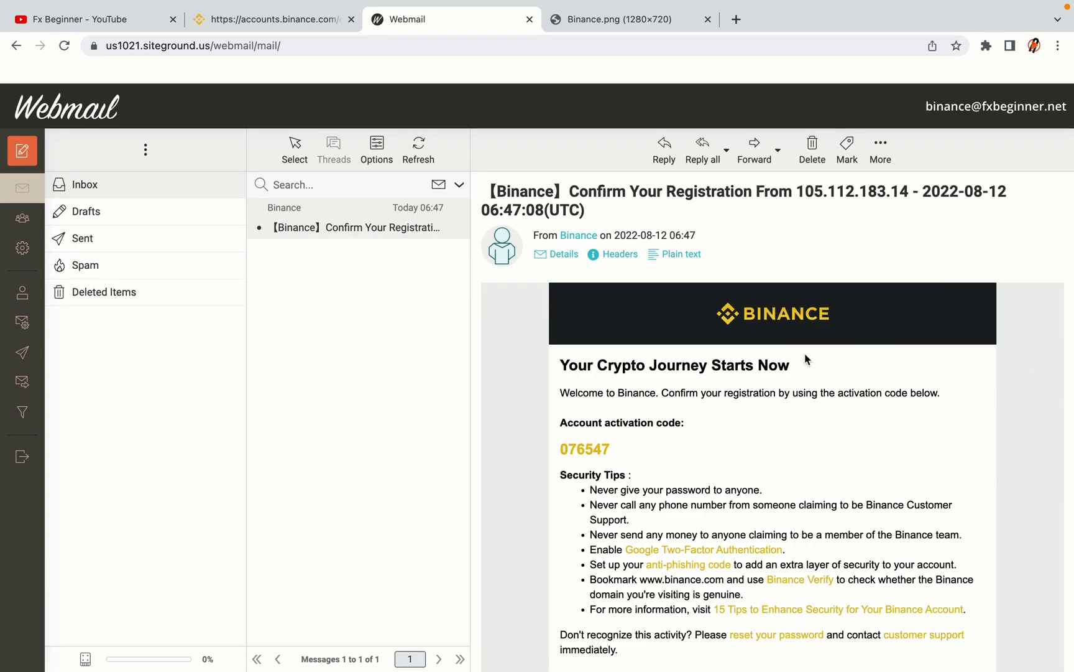
pyautogui.scroll(-3, 805, 358)
pyautogui.scroll(1, 805, 359)
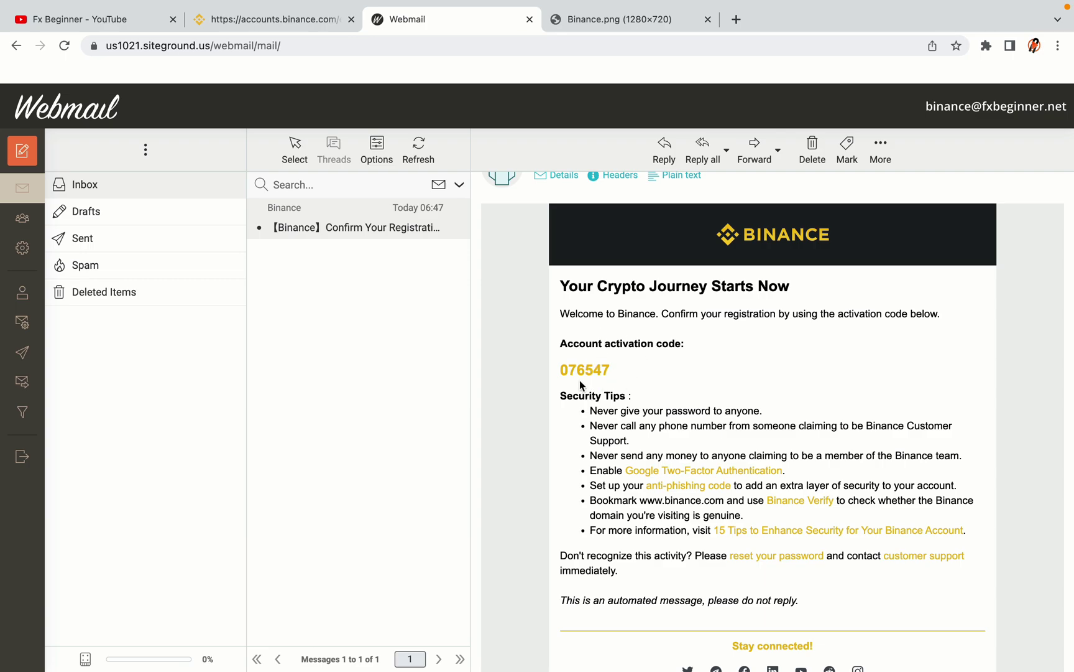
# Step: Copy the account activation code and return to the Binance verification page
pyautogui.moveTo(561, 369); pyautogui.dragTo(610, 369)
pyautogui.click(591, 370)
pyautogui.moveTo(560, 369); pyautogui.dragTo(605, 370)
pyautogui.rightClick(597, 370)
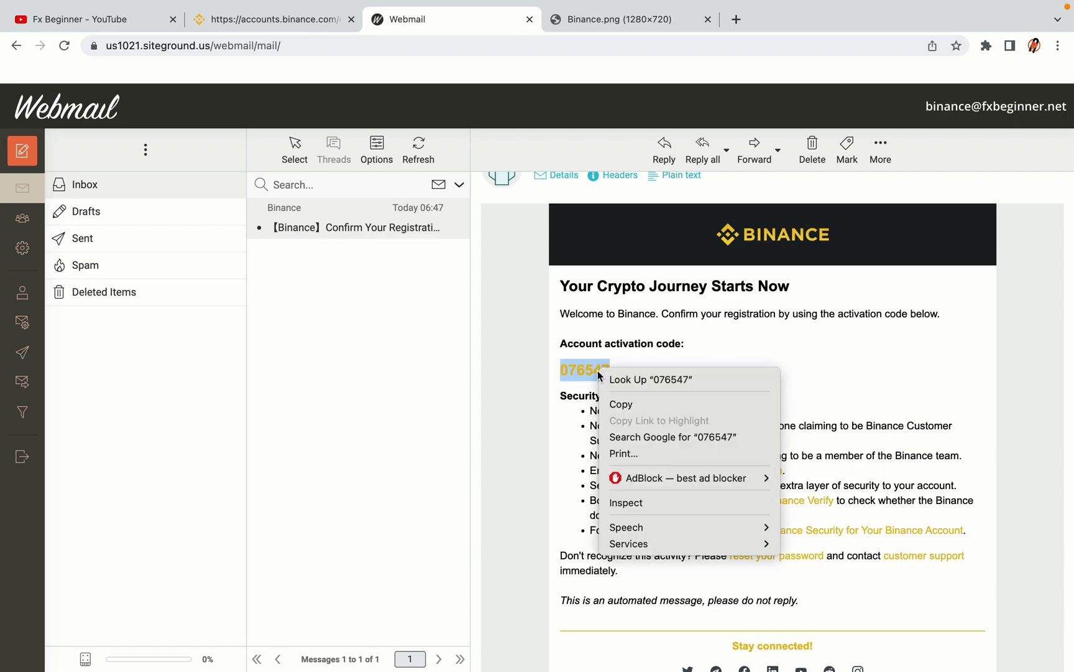
pyautogui.click(613, 399)
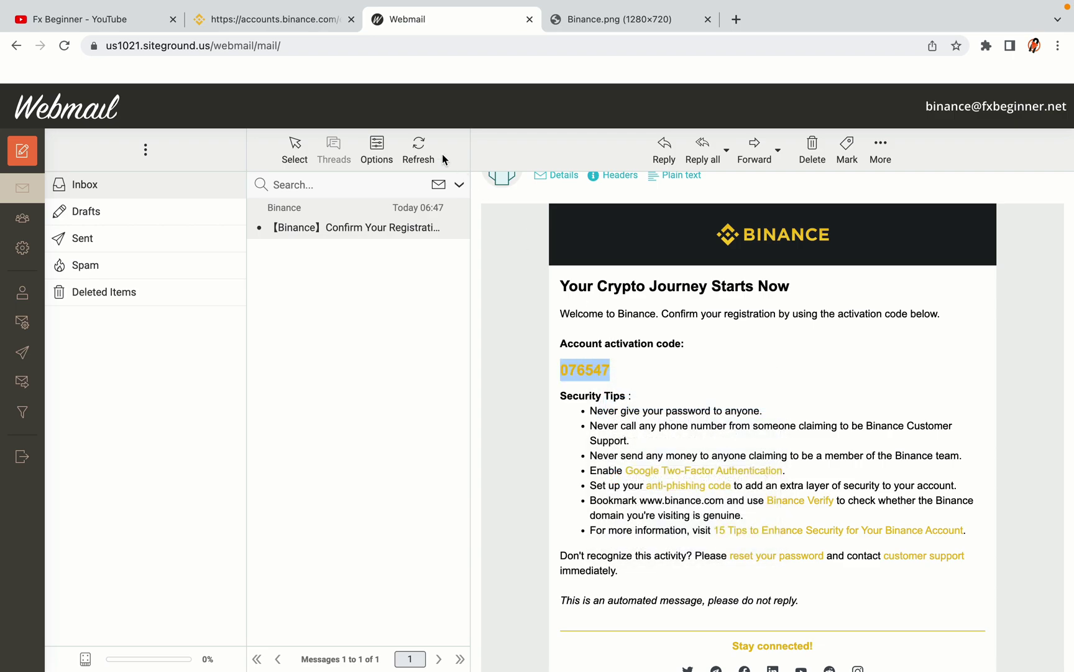
pyautogui.click(280, 20)
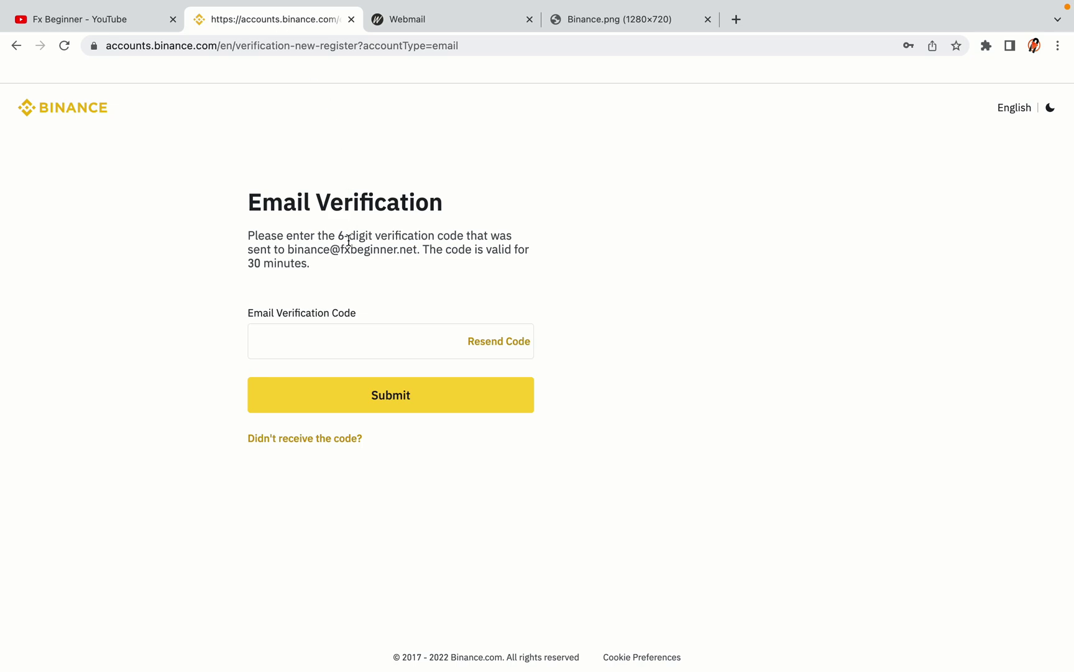
# Step: Paste the copied activation code into the Email Verification Code field and submit it
pyautogui.click(326, 338)
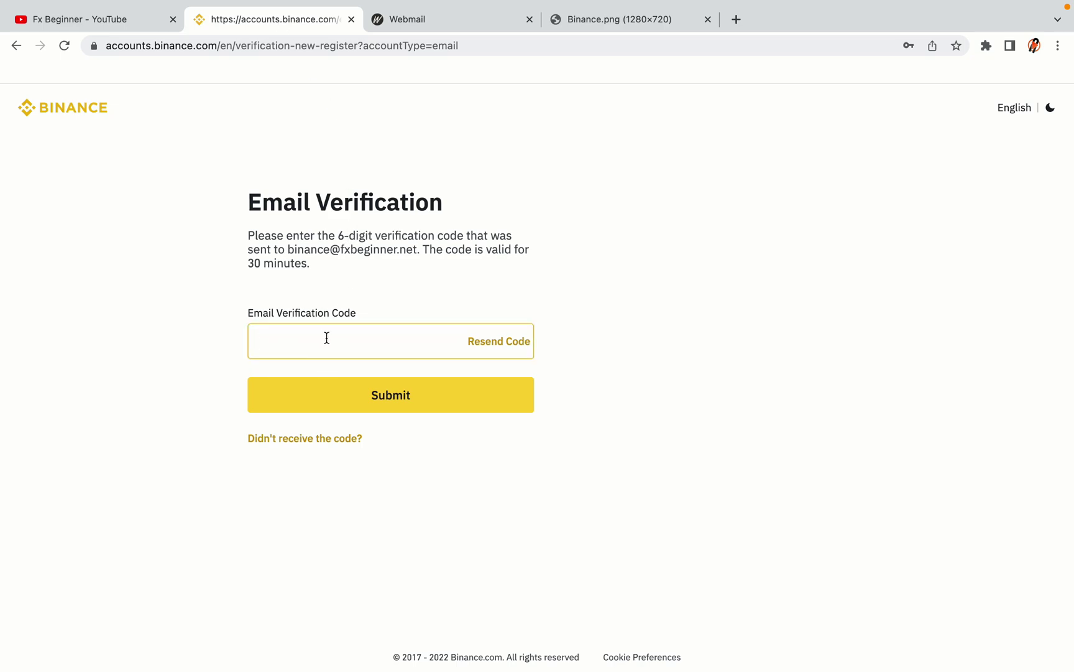
pyautogui.press('super+v')
pyautogui.click(189, 317)
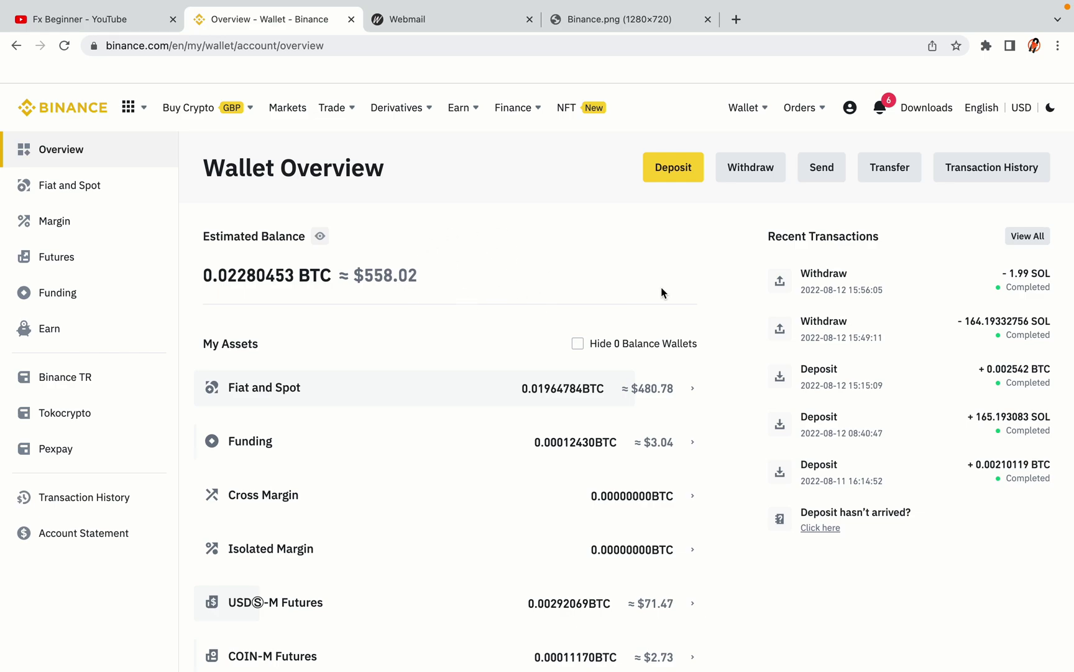
# Step: Look over the Wallet Overview and the Buy Crypto and Trade menus, then return to the Binance home page
pyautogui.scroll(-6, 663, 292)
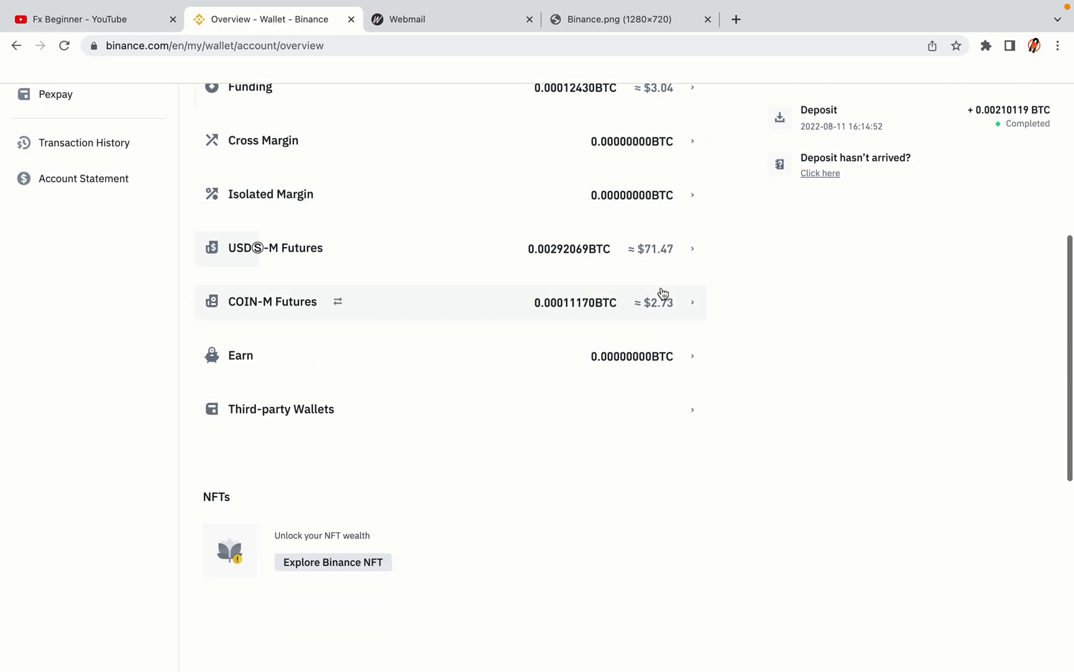
pyautogui.scroll(6, 663, 293)
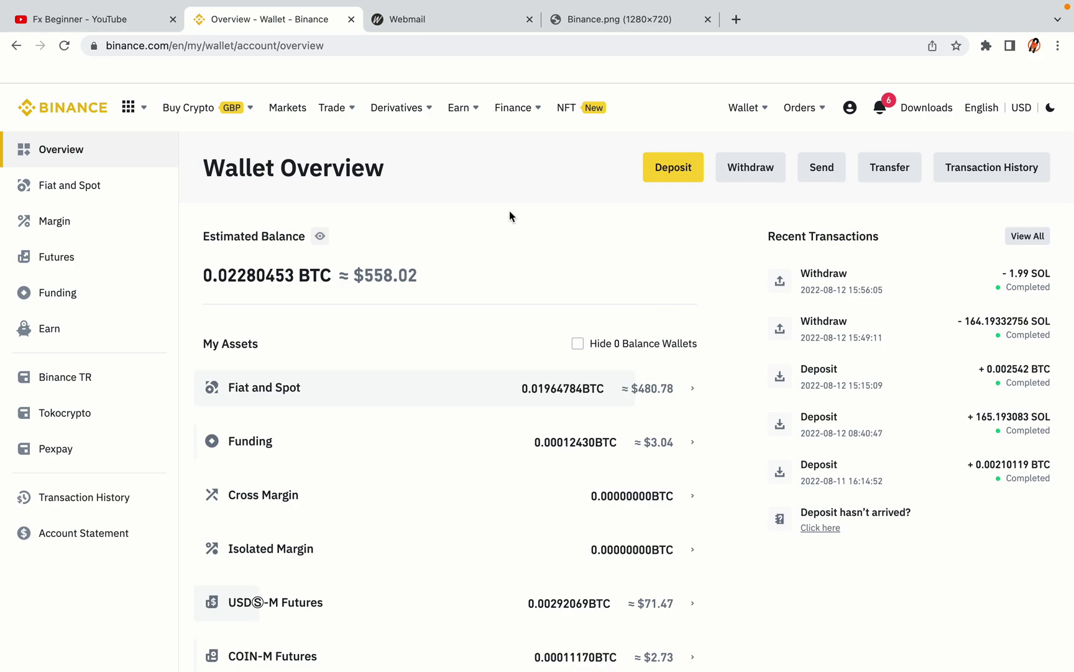
pyautogui.moveTo(201, 107)
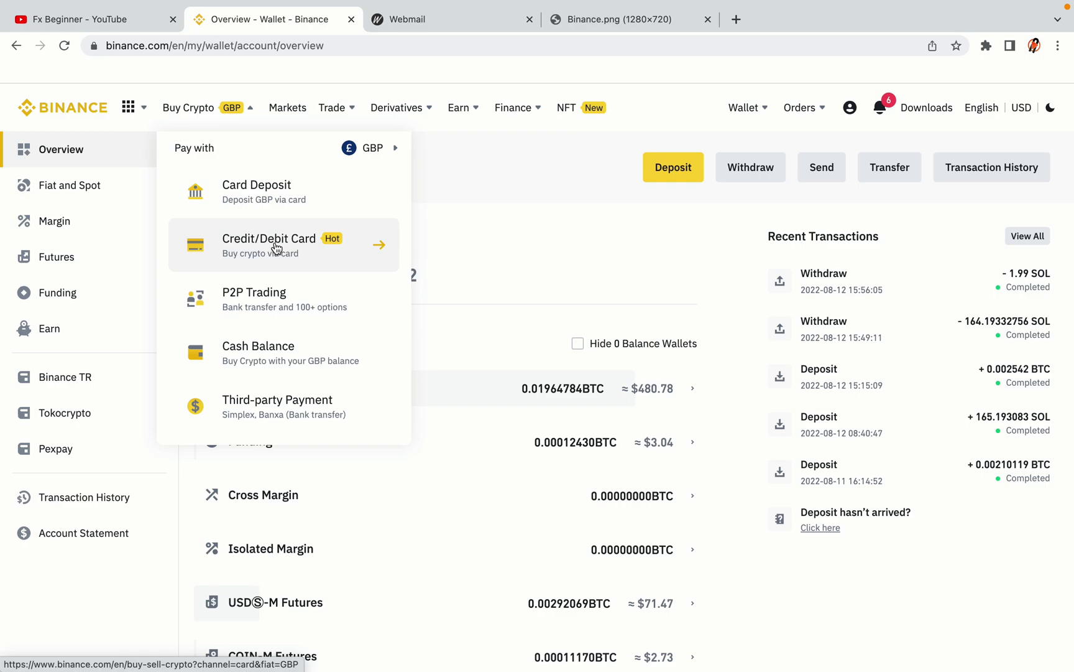
pyautogui.moveTo(331, 110)
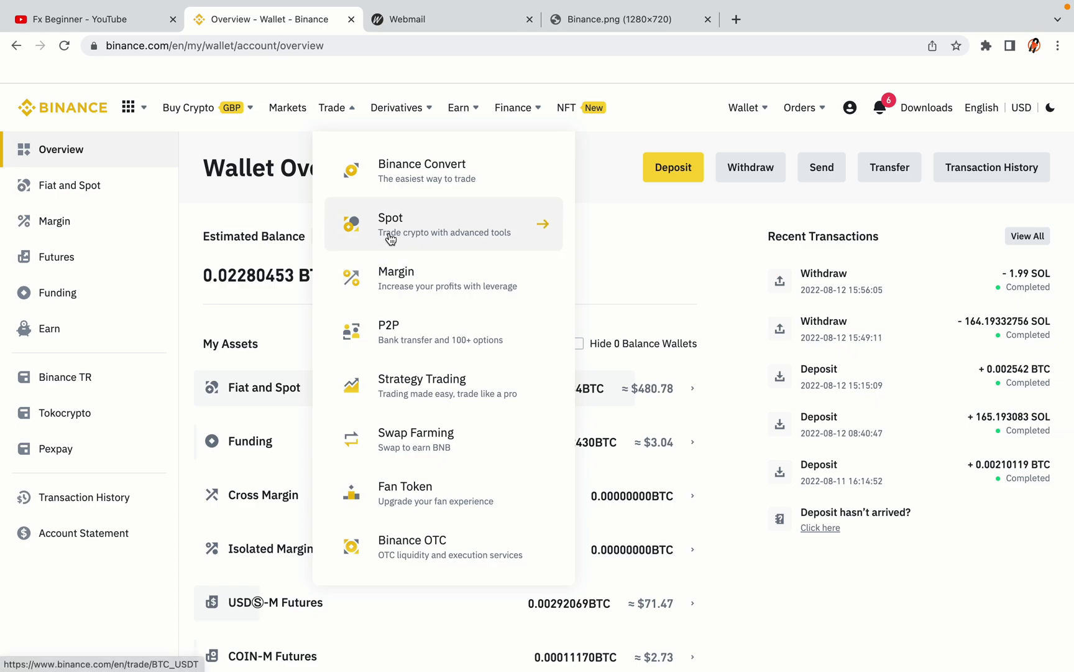
pyautogui.click(71, 103)
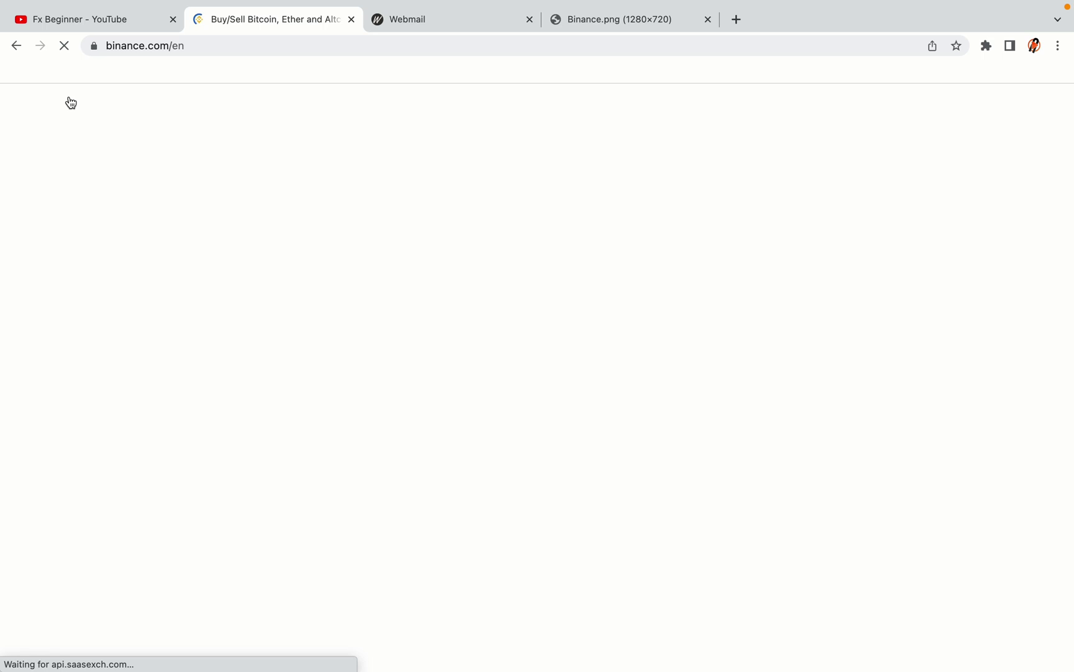